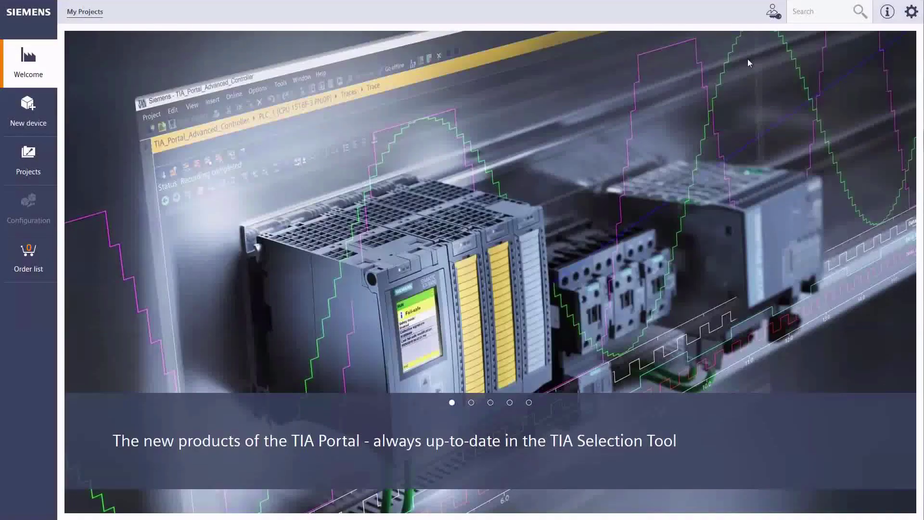
- Log on to the online account and show the My Projects list
left_click(773, 11)
left_click(681, 72)
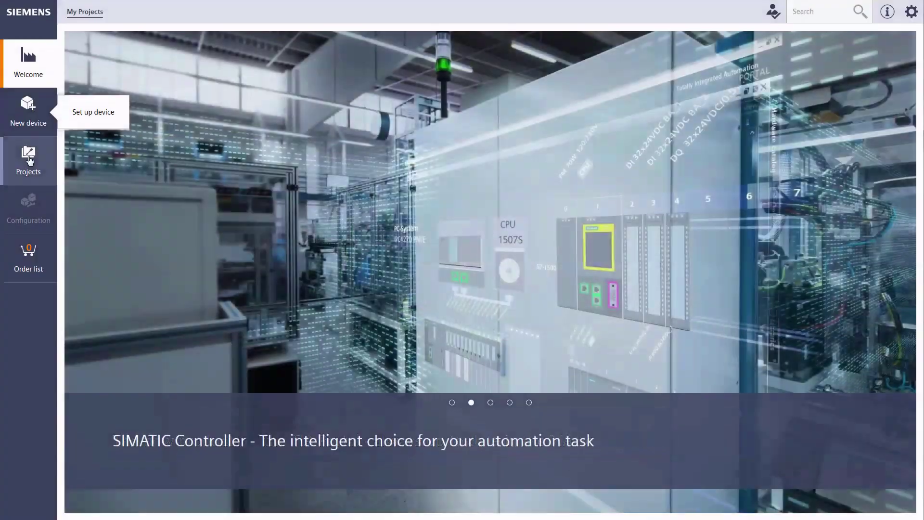
left_click(29, 161)
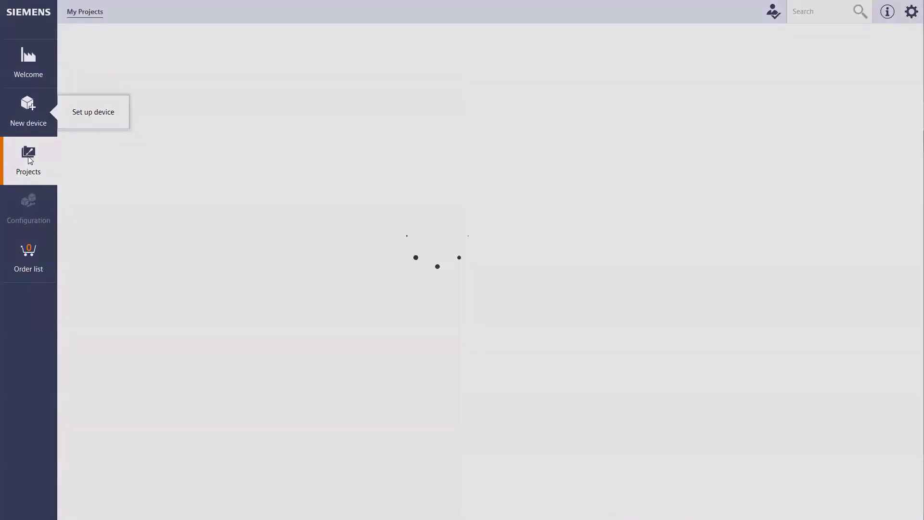
- Create a new project named BGT_furnace1_expansion
left_click(166, 64)
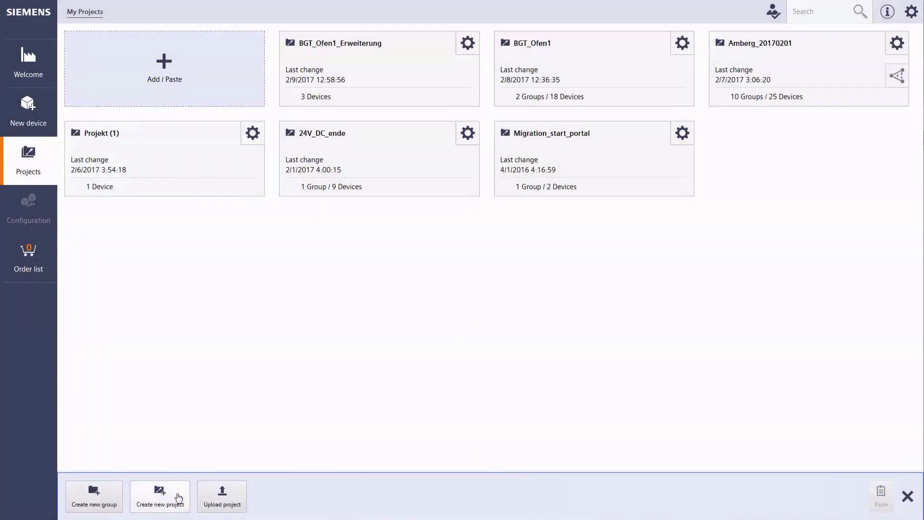
left_click(178, 498)
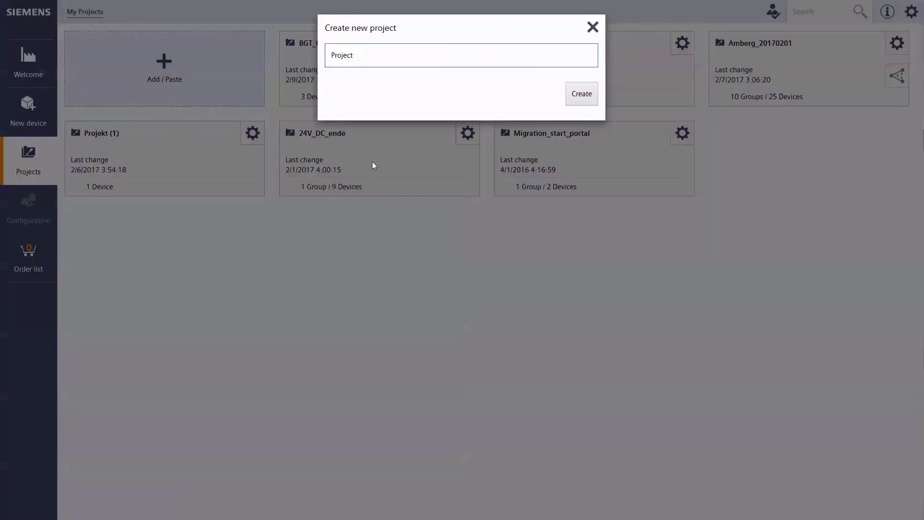
left_click(372, 67)
type("BGT_furnace1_expansion")
left_click(582, 93)
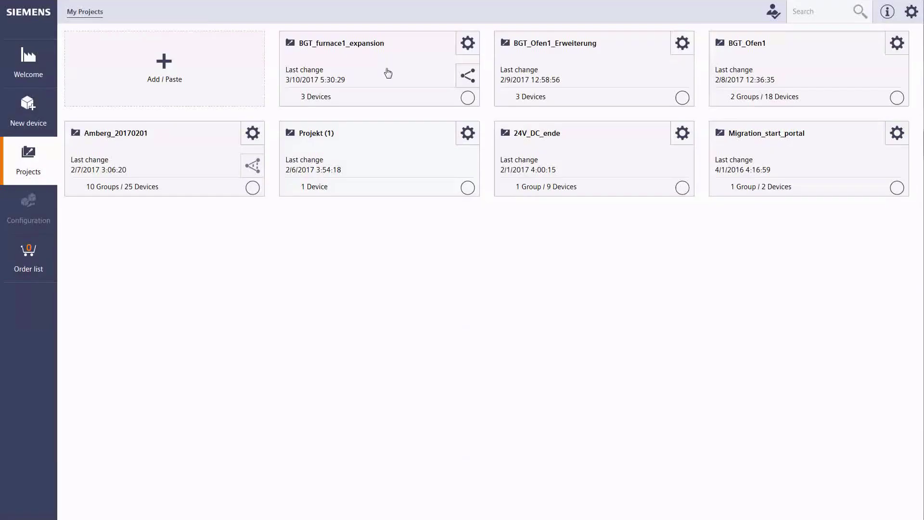
left_click(385, 59)
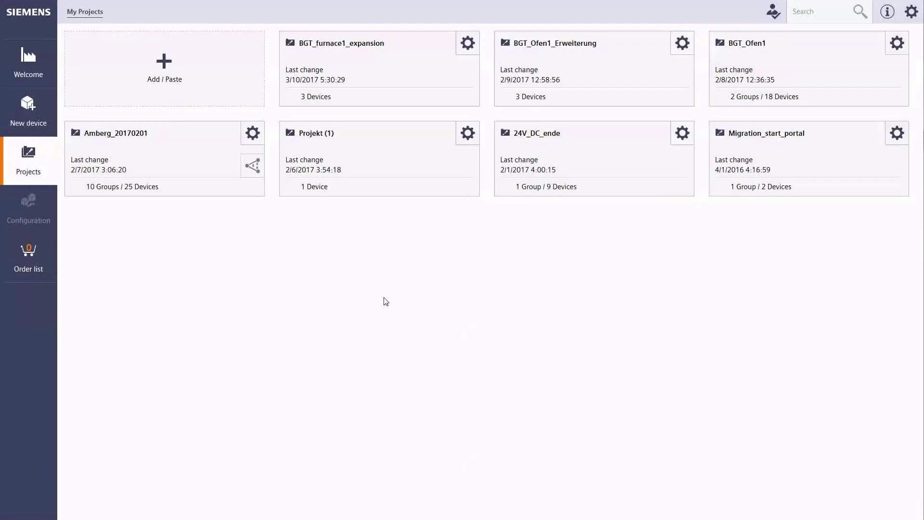
- Activate shared work in the BGT_furnace1_expansion project's Share settings
left_click(464, 49)
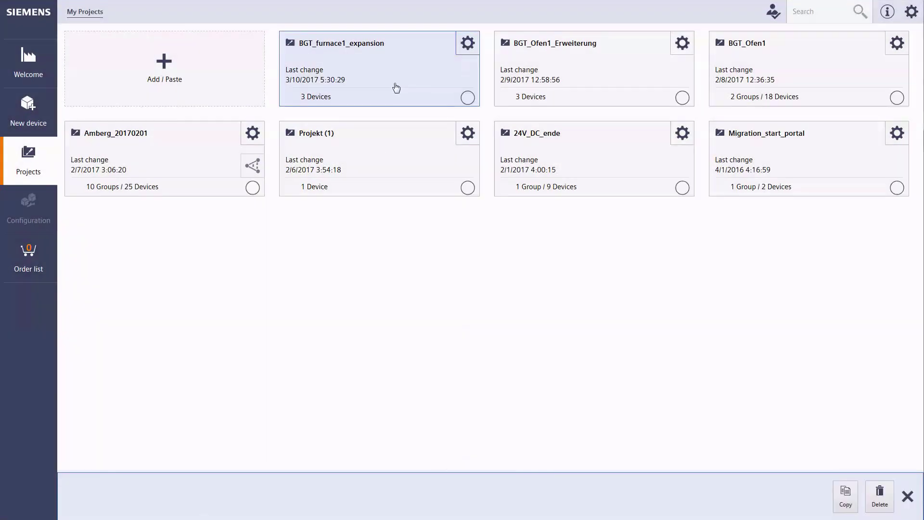
left_click(190, 493)
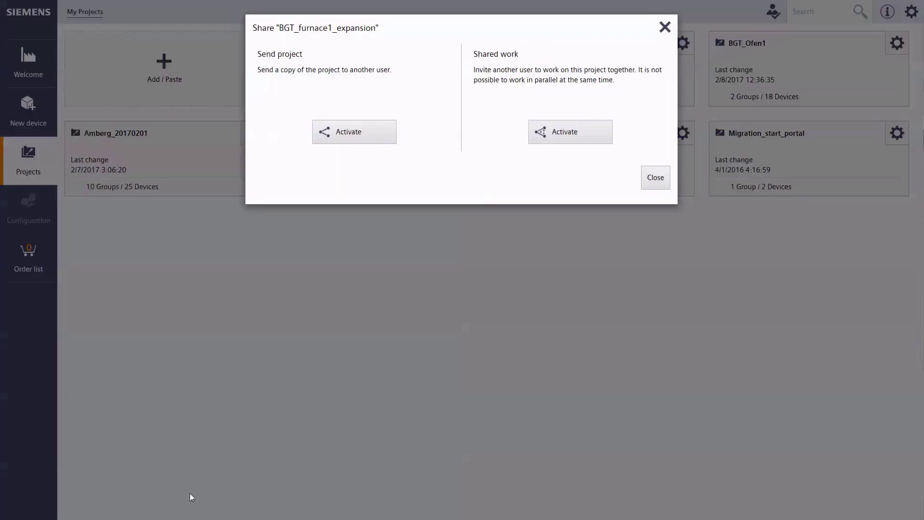
left_click(585, 134)
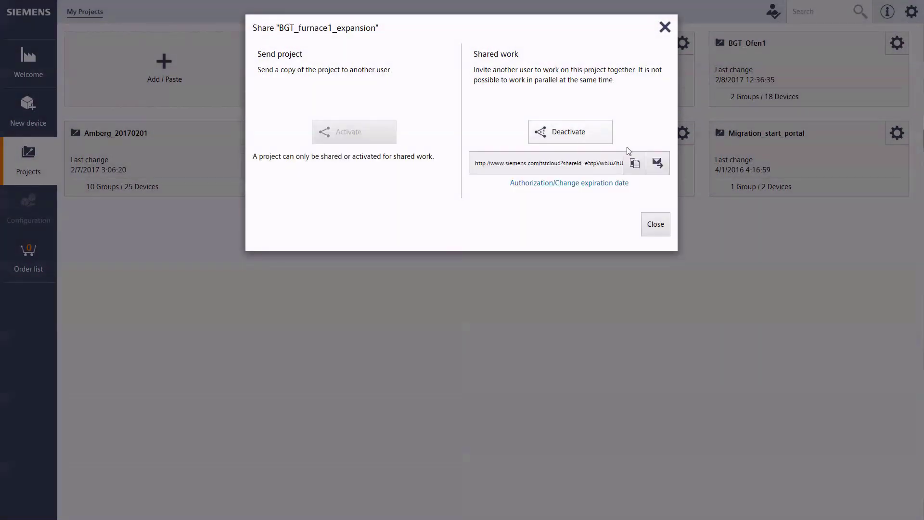
- E-mail the share link to a colleague's address from Outlook
left_click(657, 163)
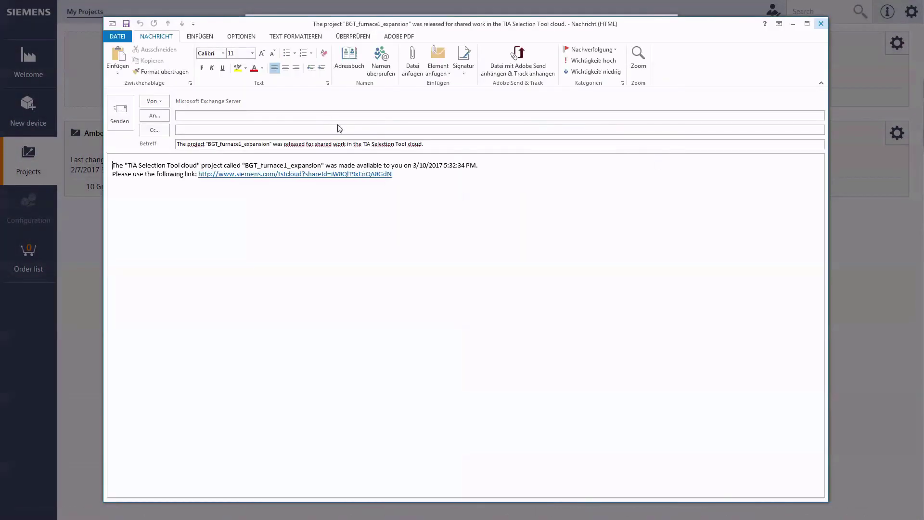
left_click(215, 126)
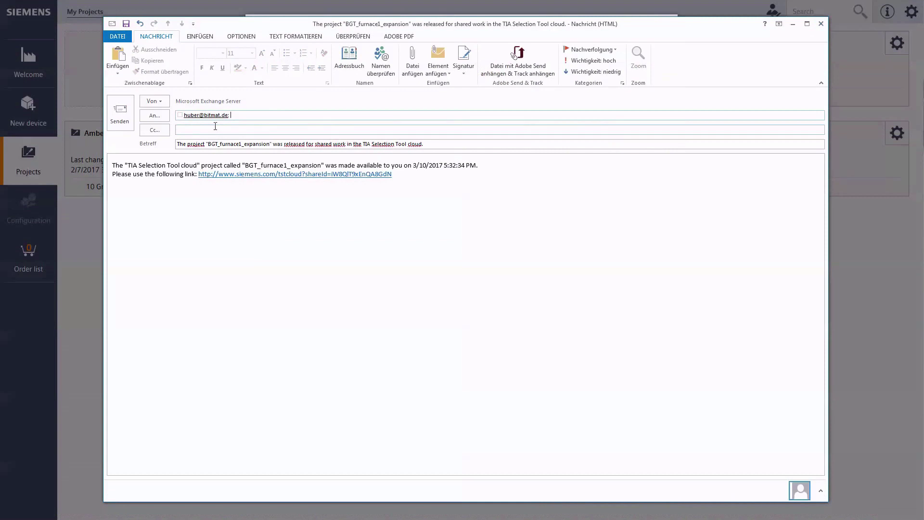
left_click(120, 114)
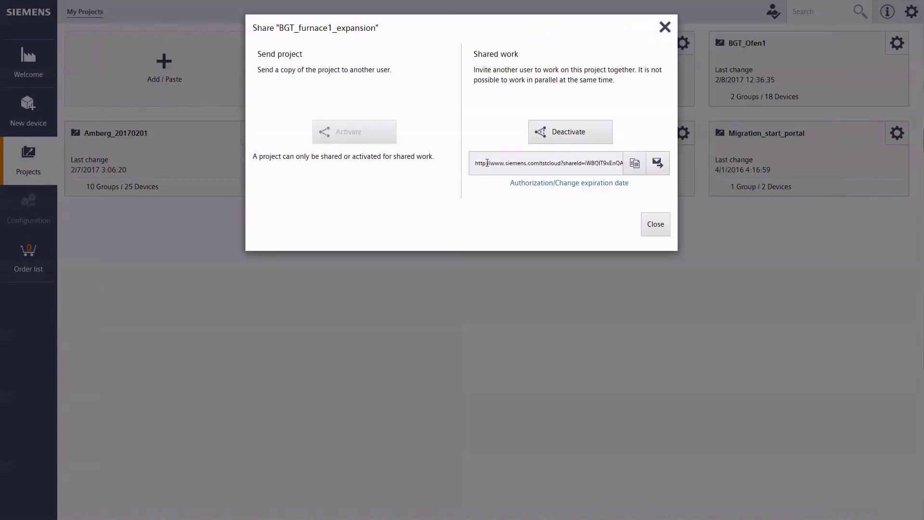
- Close the Share dialog and copy the project hyperlink from the received e-mail
left_click(655, 225)
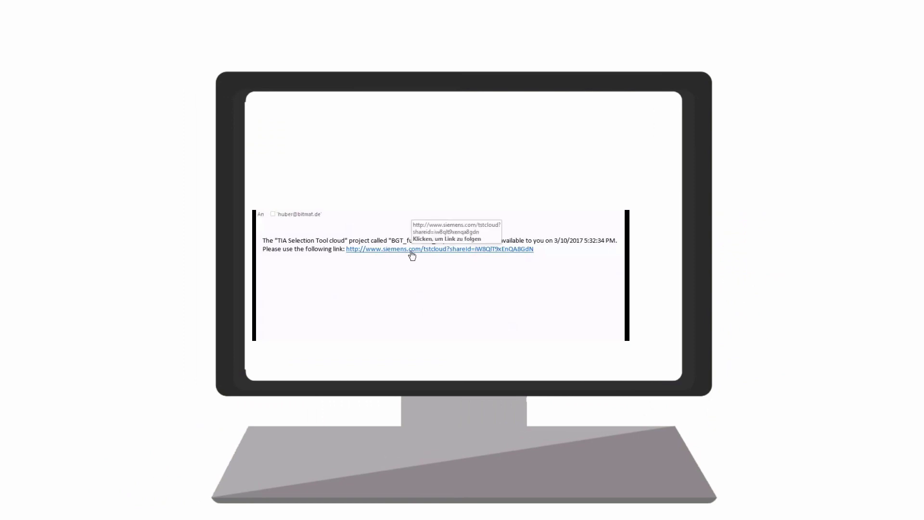
right_click(412, 251)
left_click(439, 291)
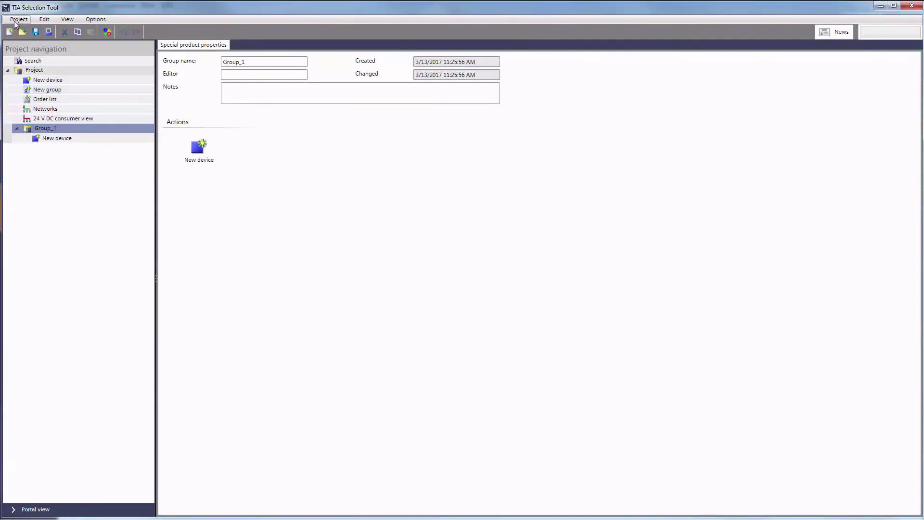
- Paste the share link into Send and receive's Link to project field, then close the dialog
left_click(14, 21)
left_click(41, 92)
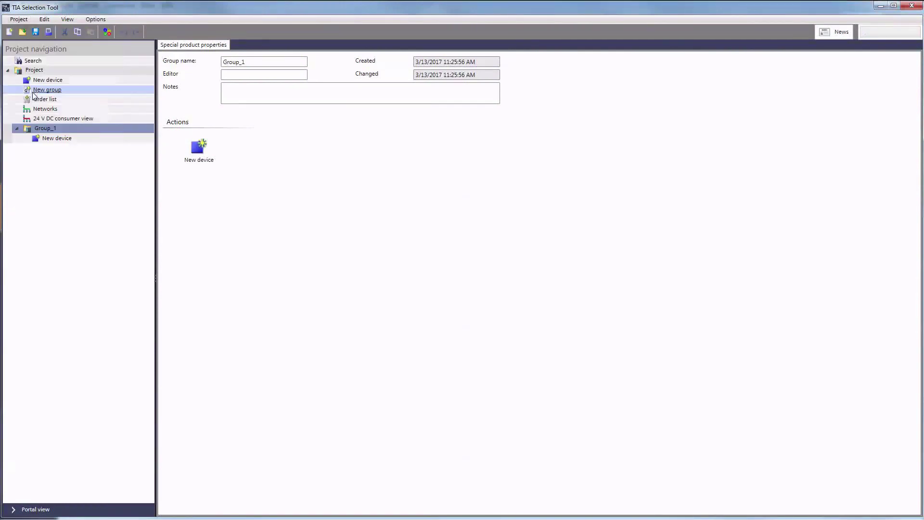
left_click(334, 324)
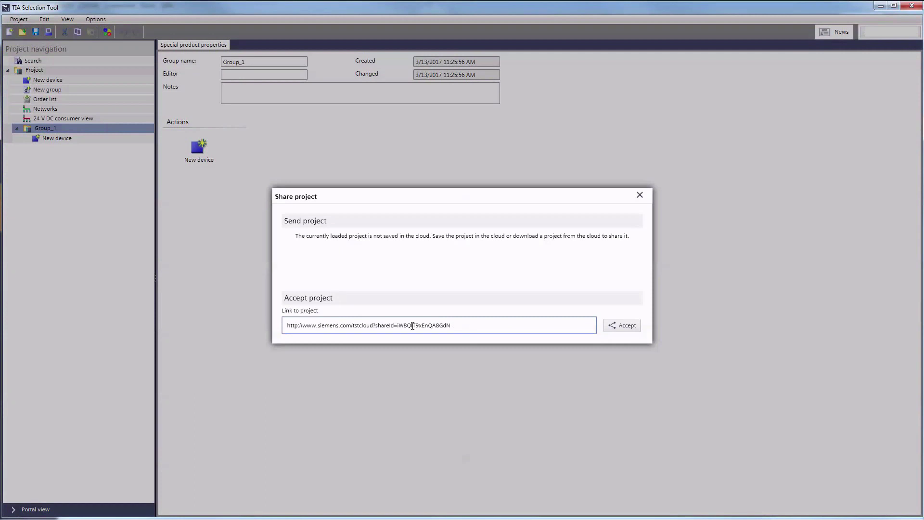
left_click(640, 195)
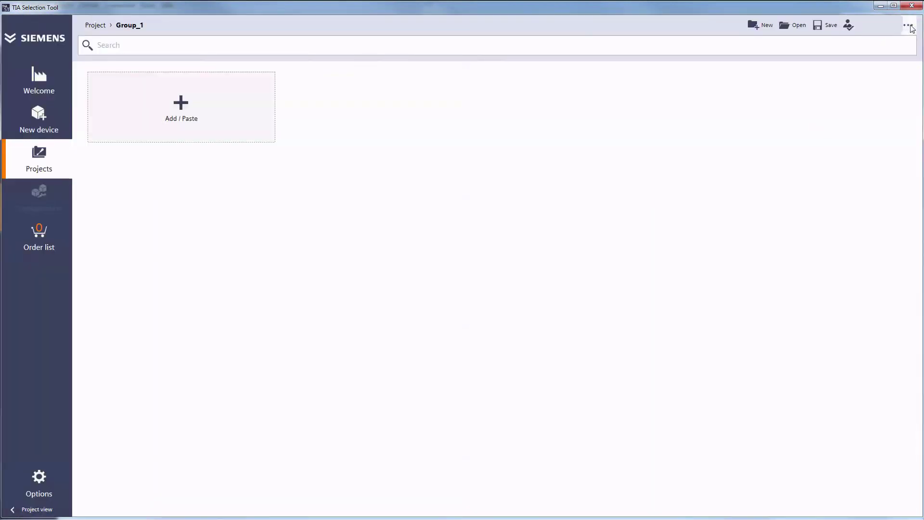
- Paste the share link again in Send and receive and accept it to open BGT_furnace1_expansion
left_click(909, 26)
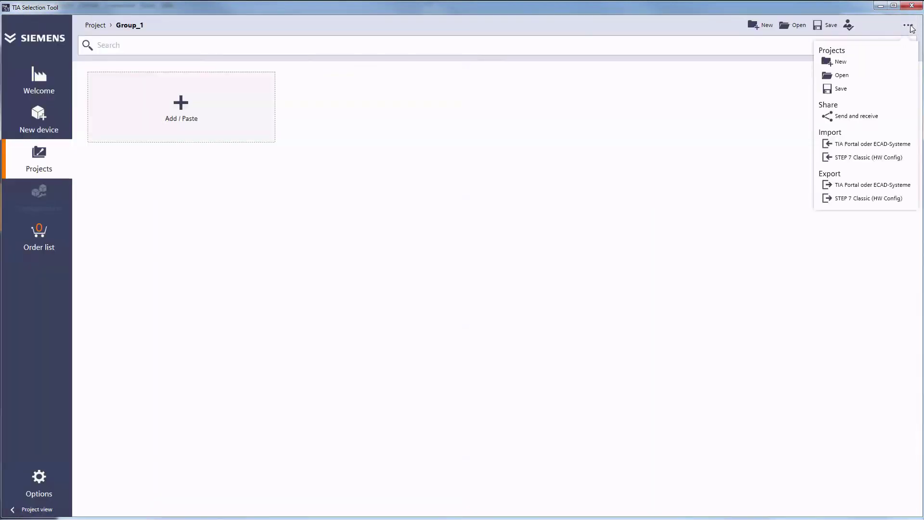
left_click(865, 119)
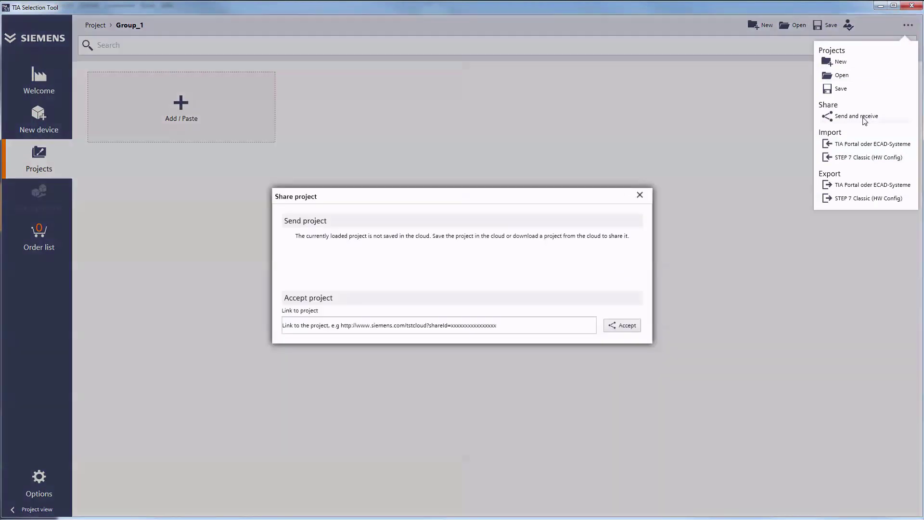
left_click(433, 326)
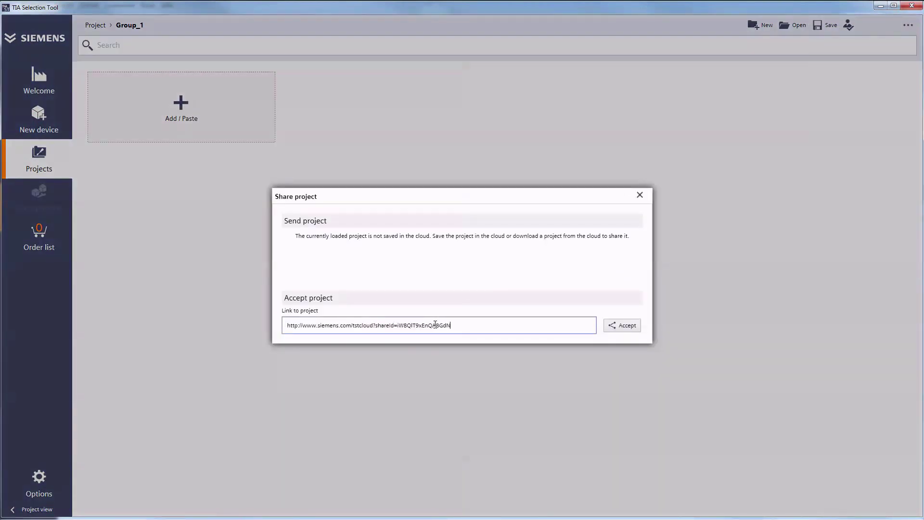
key("Return")
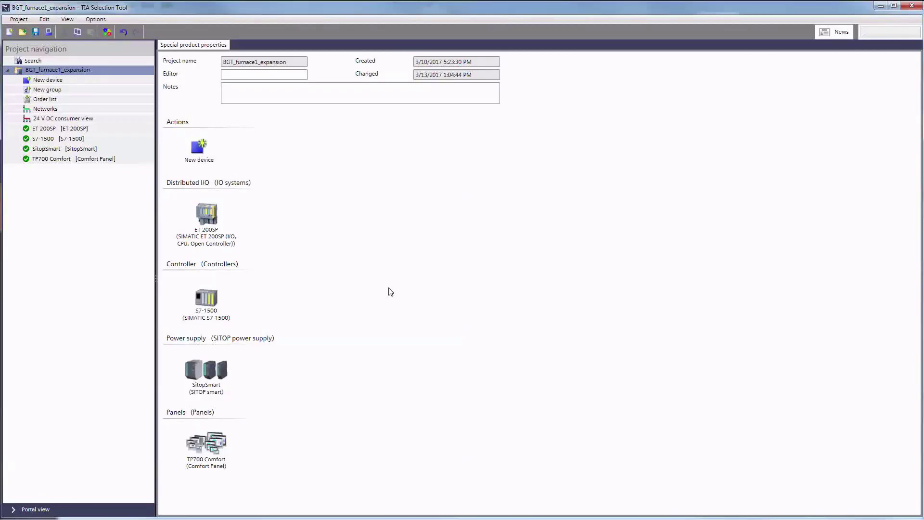
- Save the project to the cloud via Project > Save, then open Save as and cancel it
left_click(19, 19)
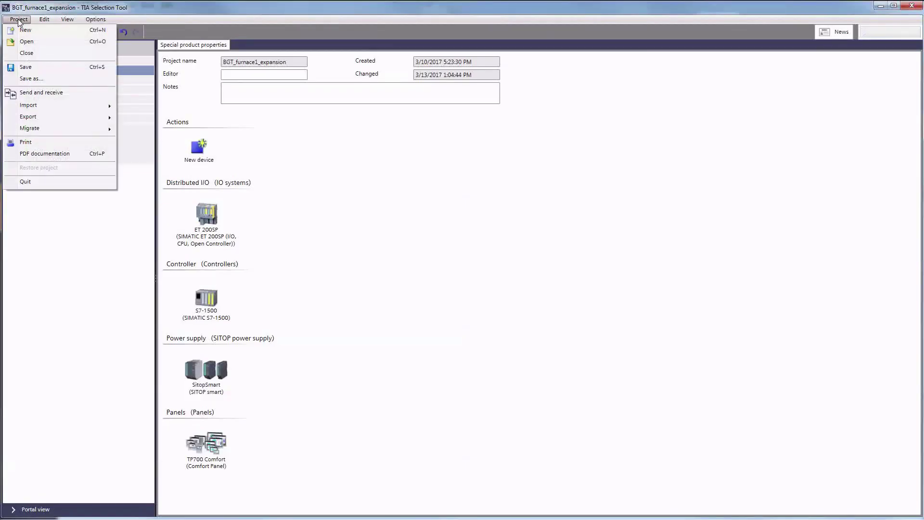
left_click(25, 66)
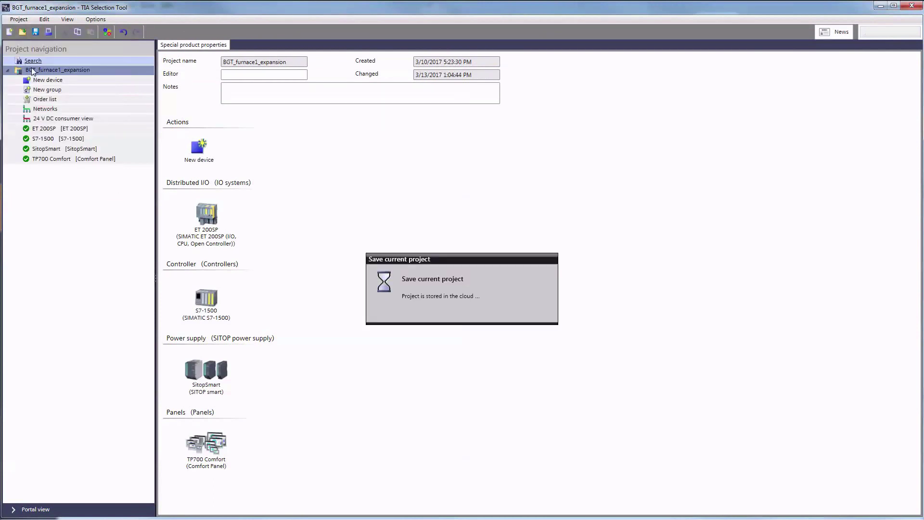
left_click(19, 21)
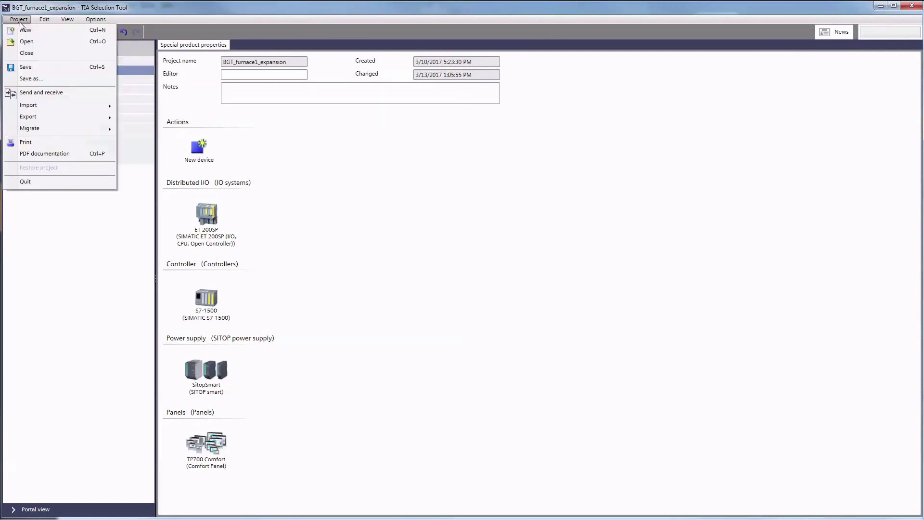
left_click(31, 80)
left_click(638, 436)
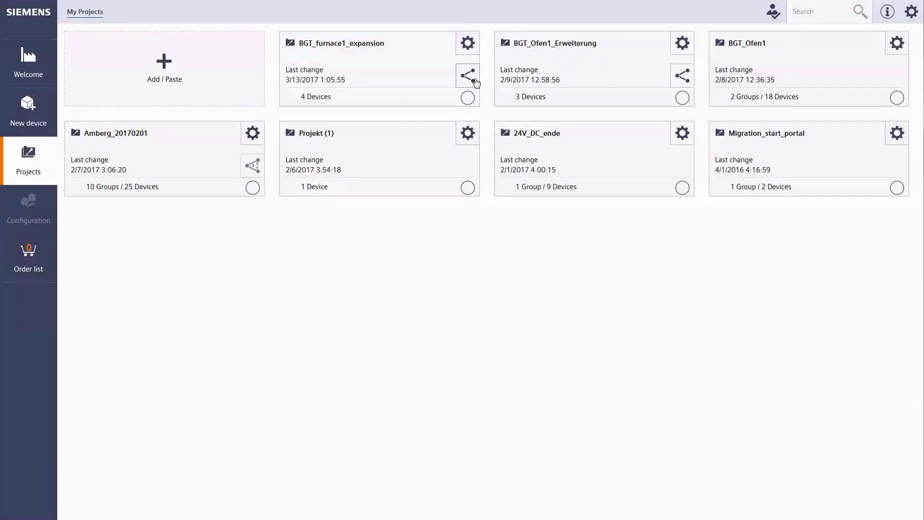
- Deactivate shared work, activate Send project, and open an e-mail draft with the copy's link
left_click(468, 76)
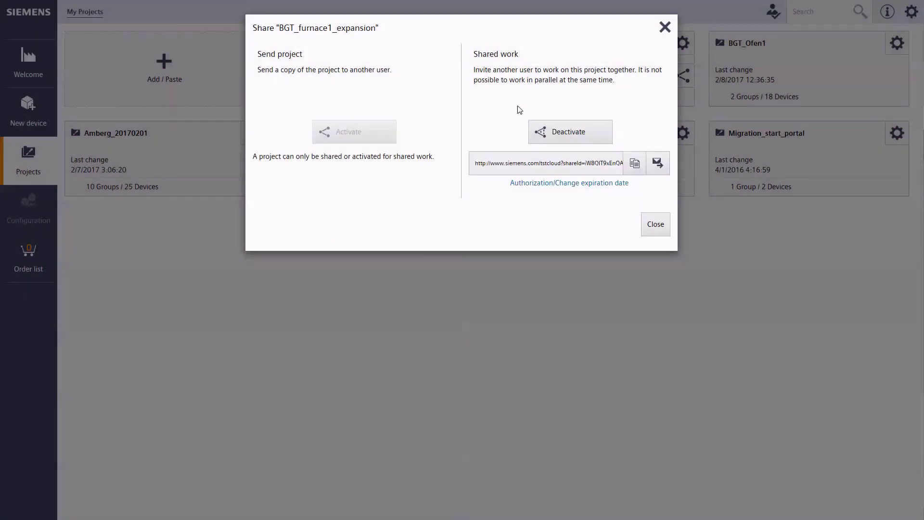
left_click(548, 134)
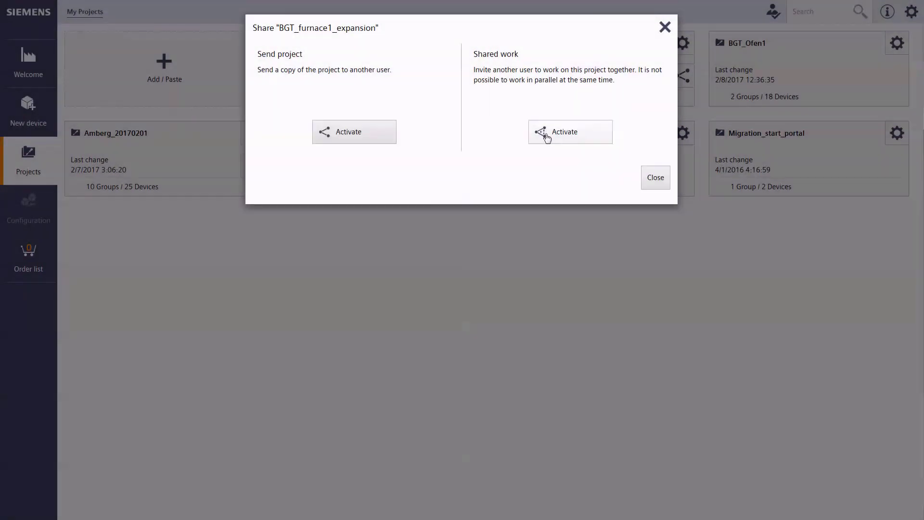
left_click(381, 136)
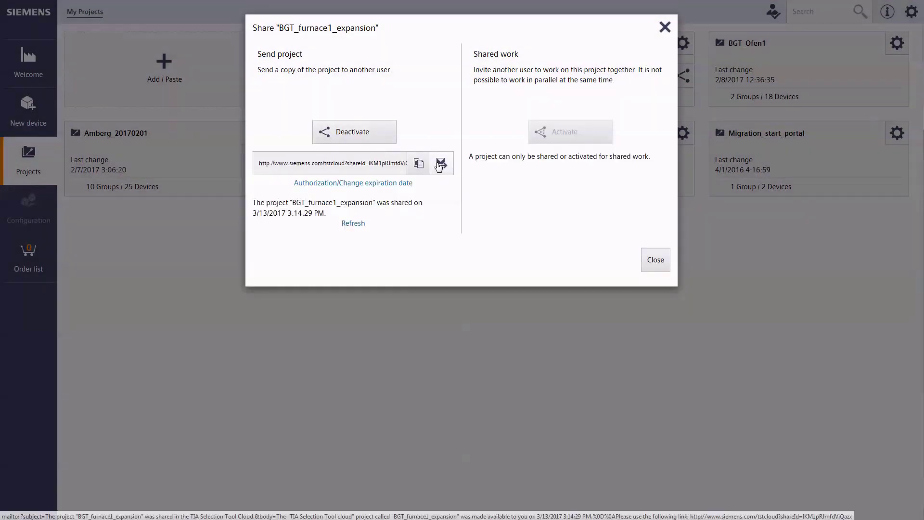
left_click(440, 164)
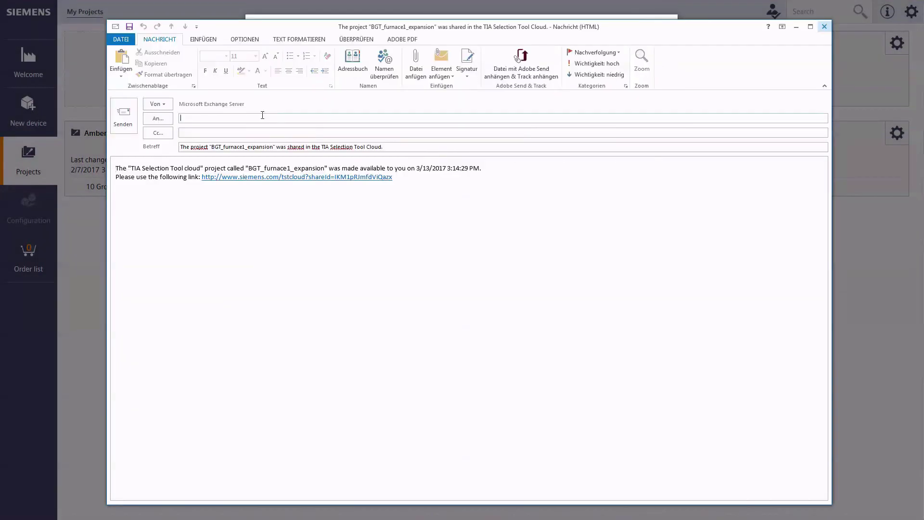
- Address the link e-mail to the colleague's e-mail address and send it
key("Return")
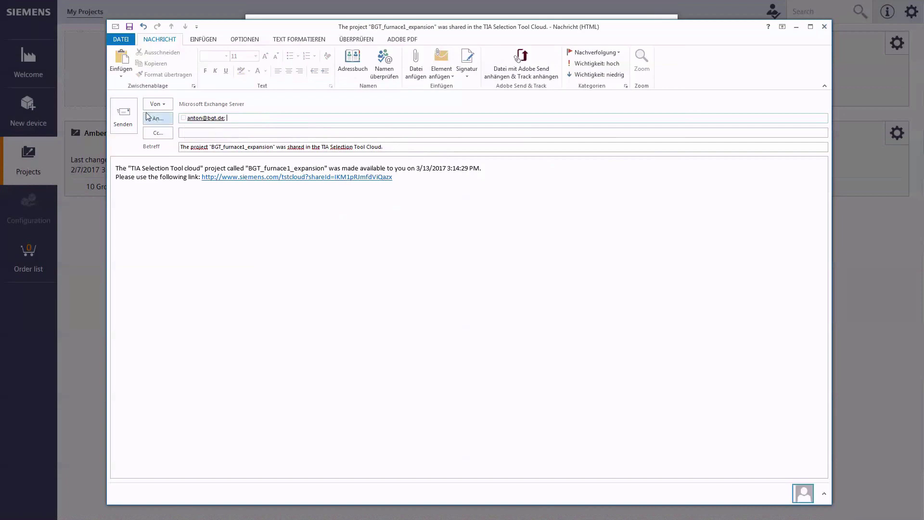
left_click(135, 115)
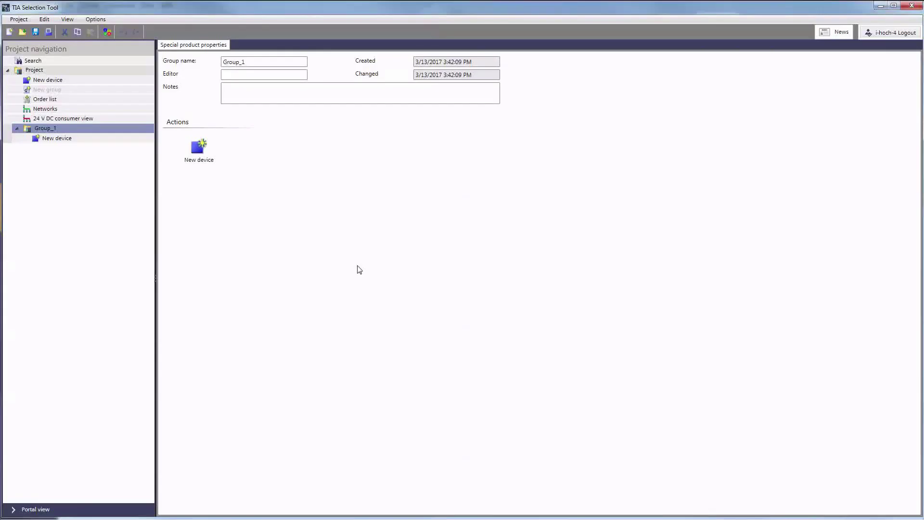
- Paste the copy's share link in Send and receive, accept it, and open the Order list
left_click(18, 20)
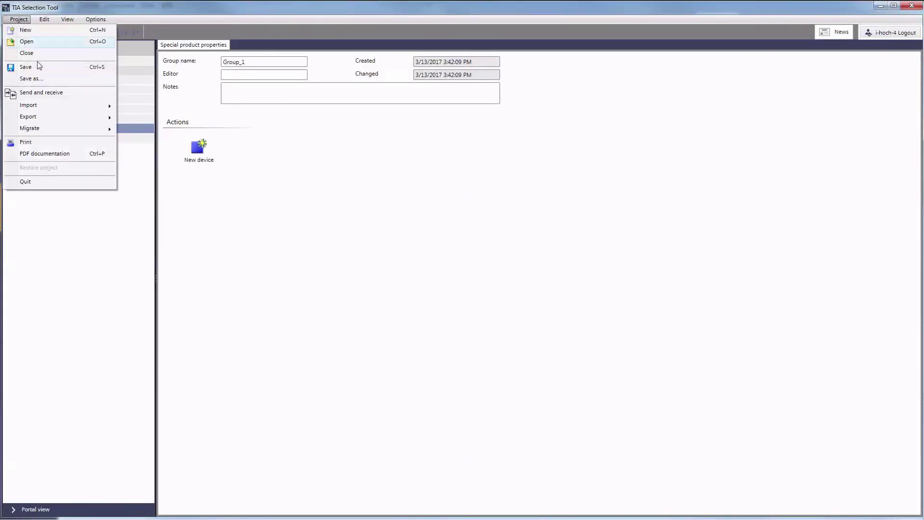
left_click(47, 93)
left_click(318, 323)
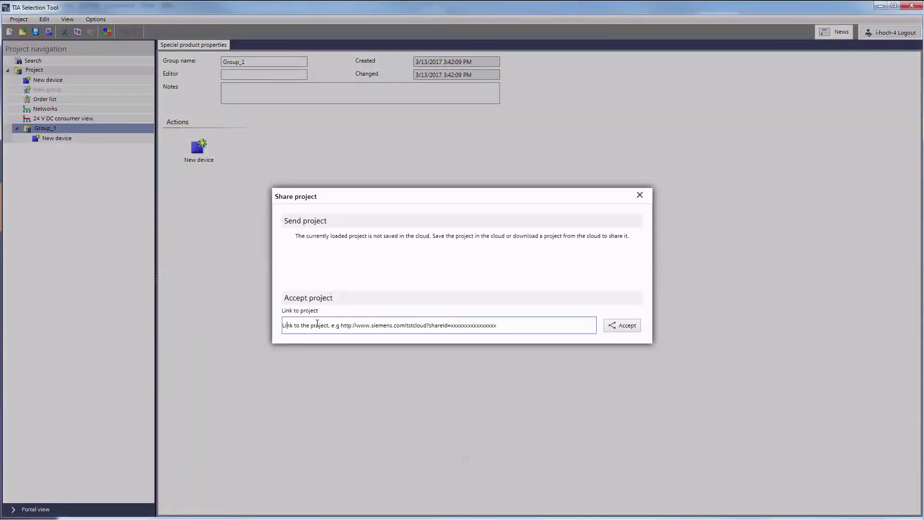
right_click(317, 323)
left_click(354, 353)
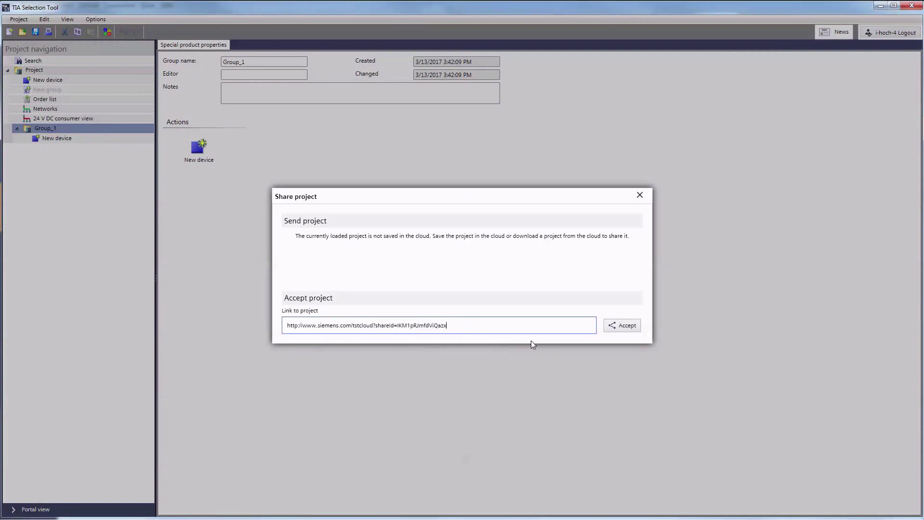
left_click(610, 328)
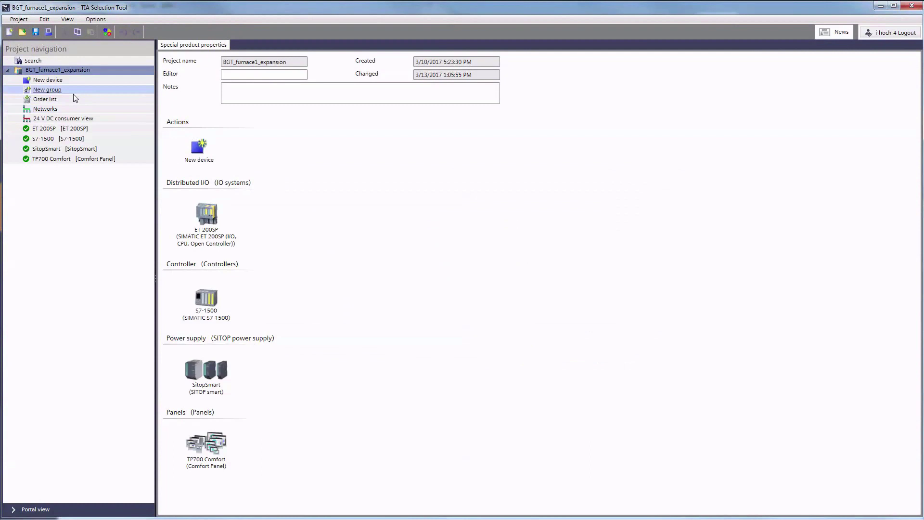
left_click(59, 98)
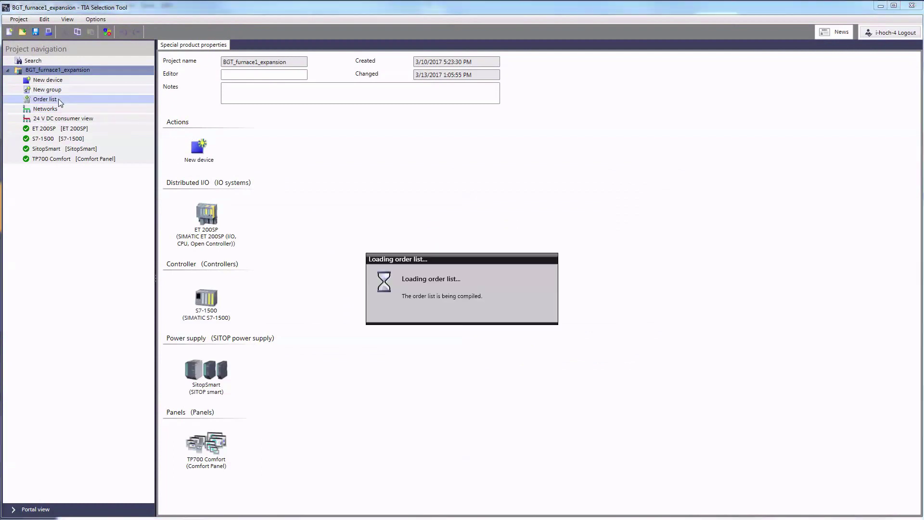